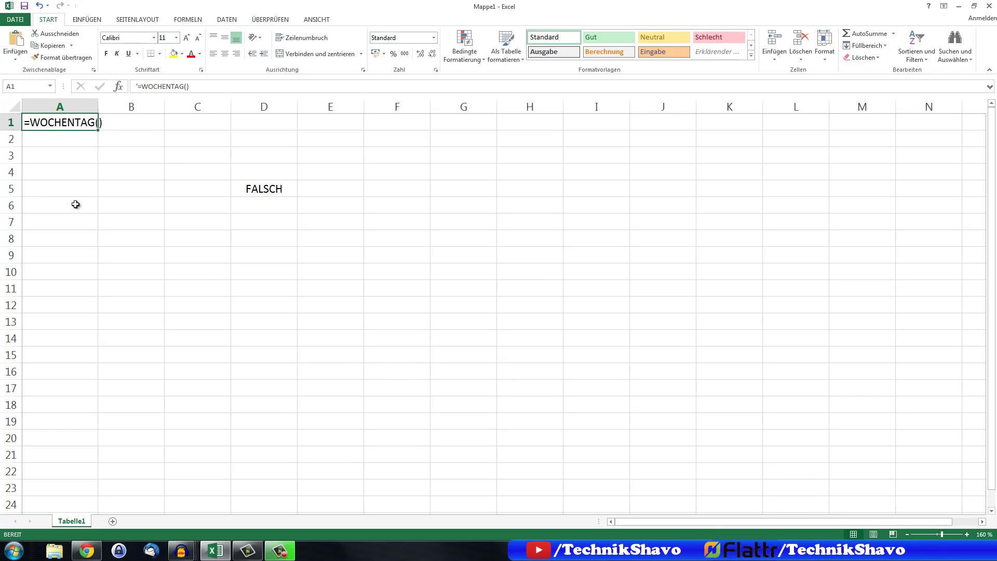
# Step: Enter =HEUTE() in A2 to show today's date 15.01.2015, then start =WOCHENTAG( in A3
pyautogui.click(123, 134)
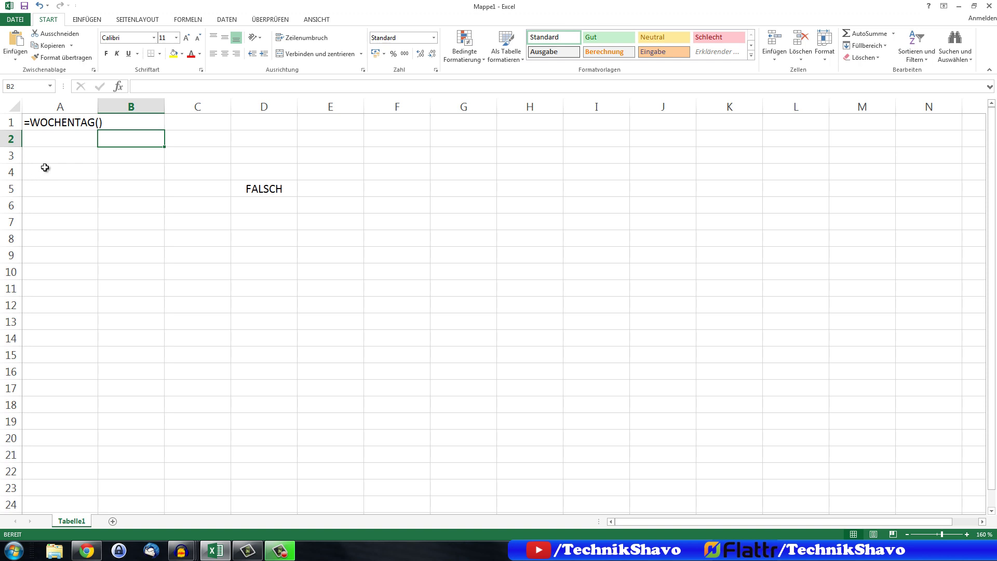
pyautogui.click(74, 157)
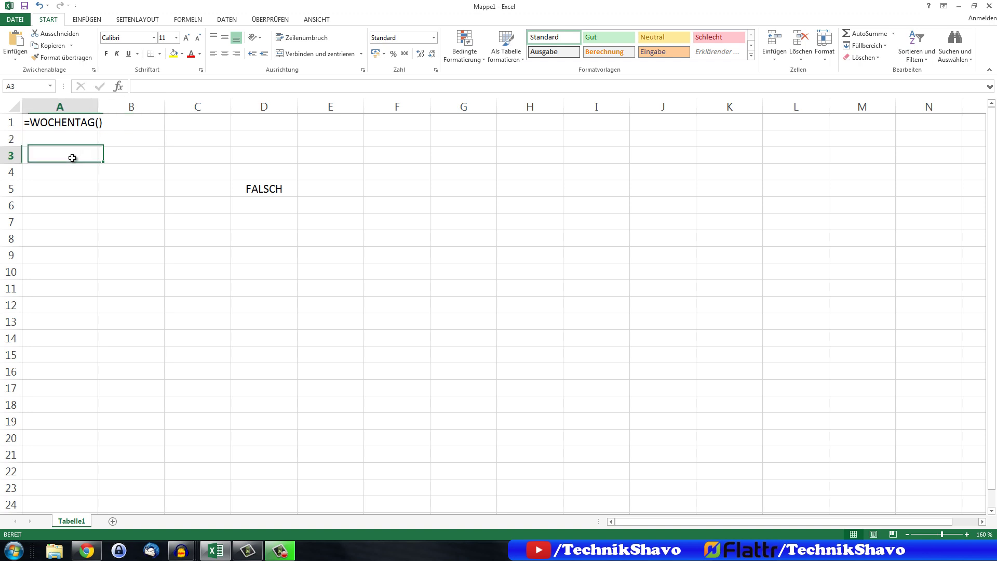
pyautogui.press('Up')
pyautogui.write('=')
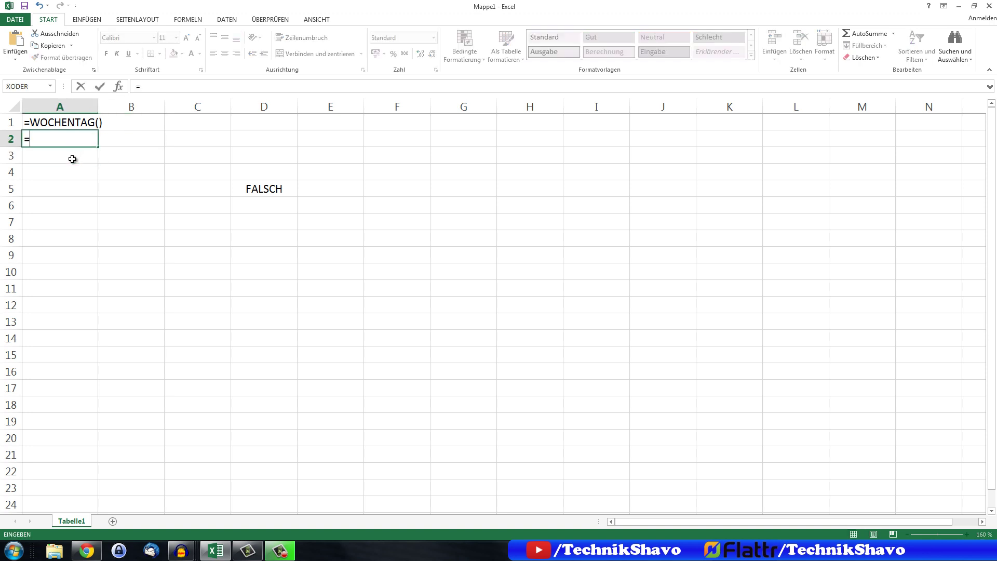
pyautogui.write('Heute(')
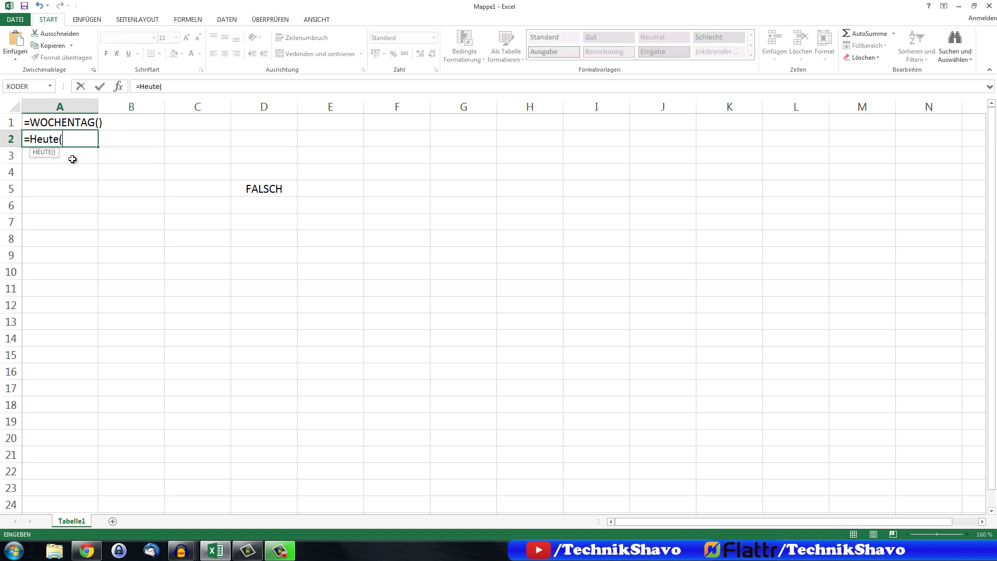
pyautogui.write(')')
pyautogui.press('Return')
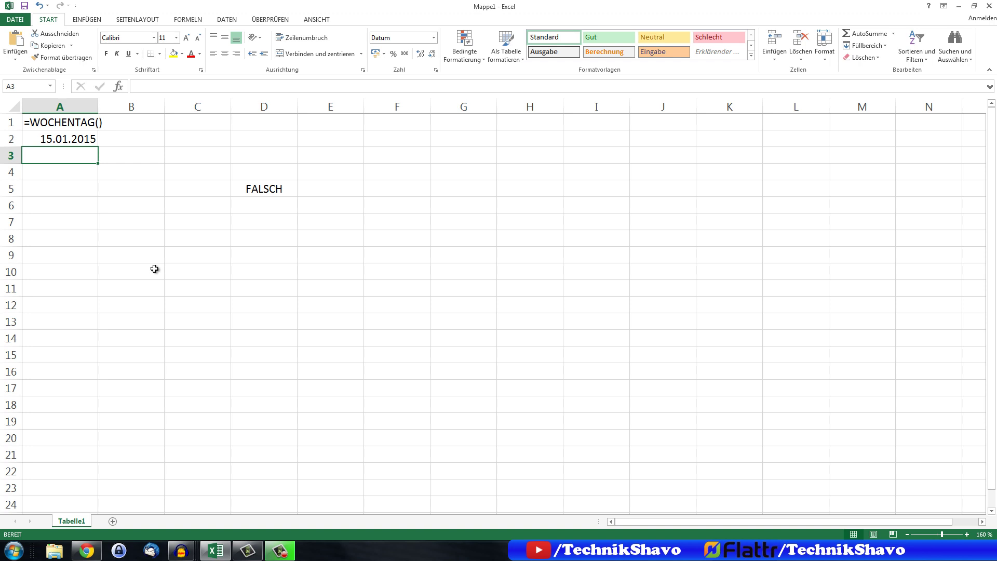
pyautogui.write('=')
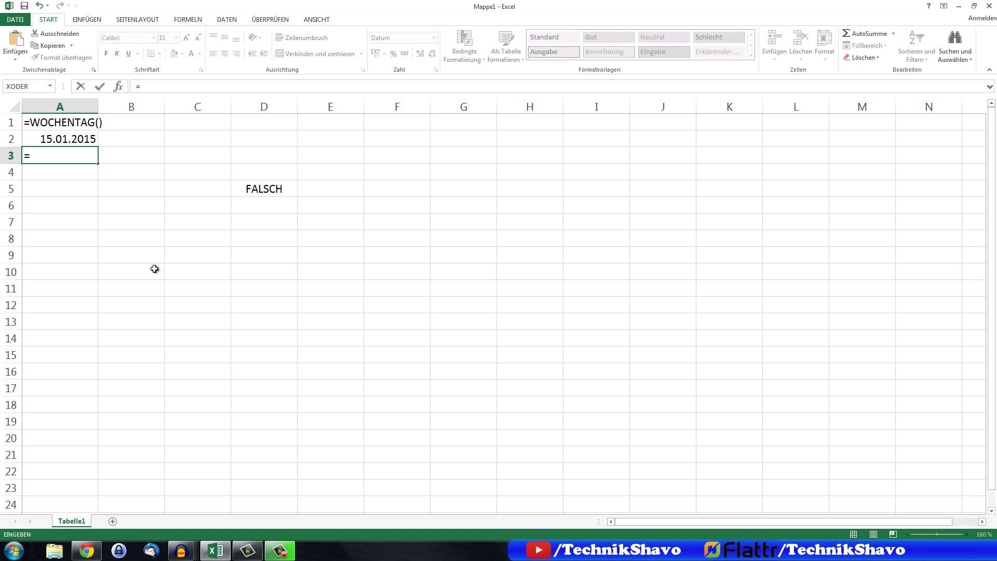
pyautogui.write('wochentag')
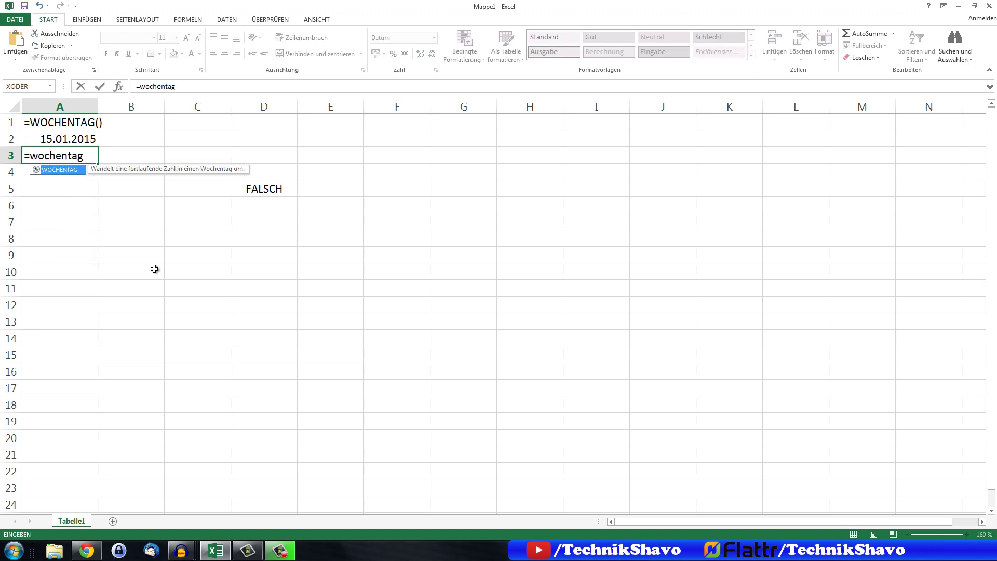
pyautogui.write('(')
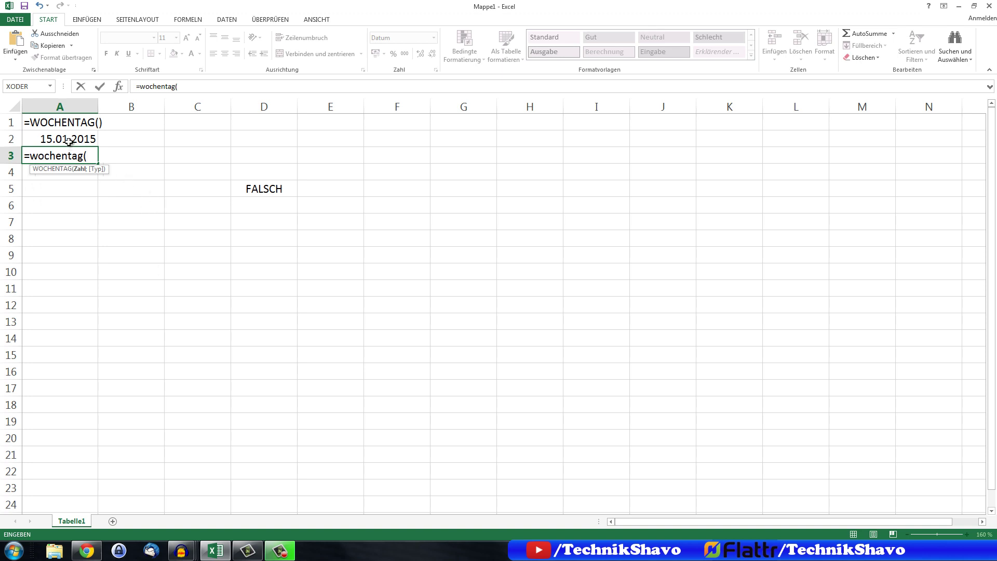
# Step: Complete A3's formula as =WOCHENTAG(A2;2), which shows the date 04.01.1900
pyautogui.click(69, 141)
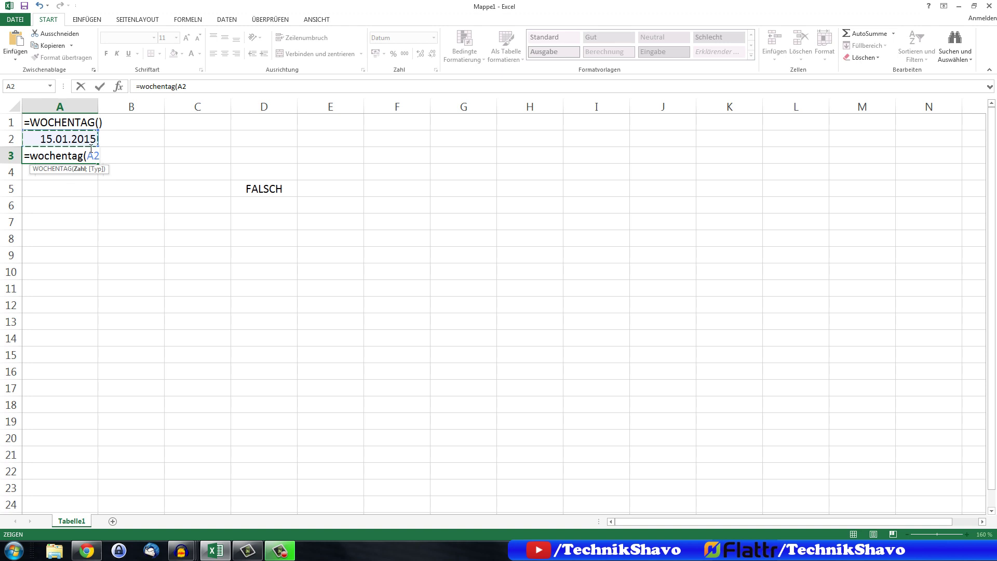
pyautogui.write(';')
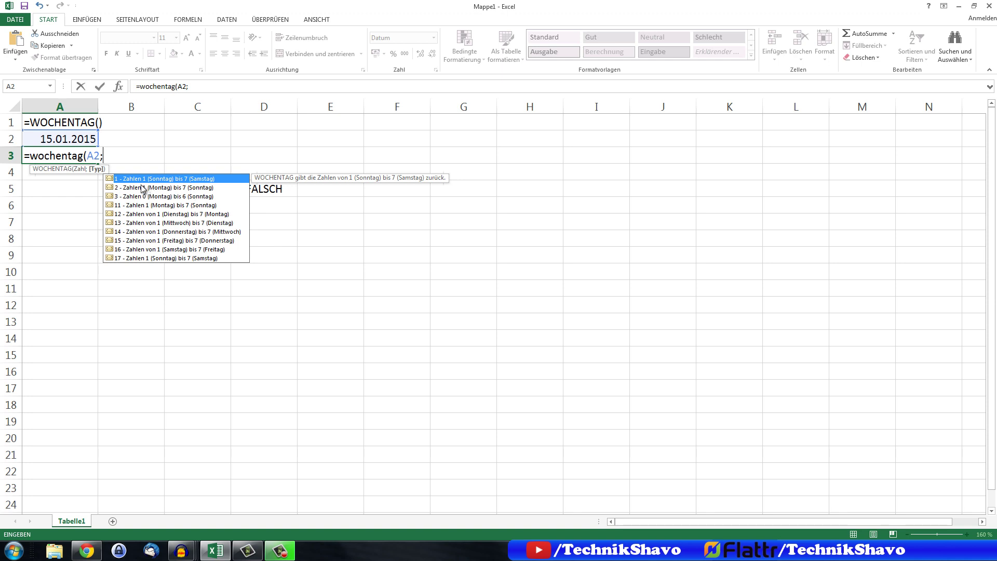
pyautogui.write('2)')
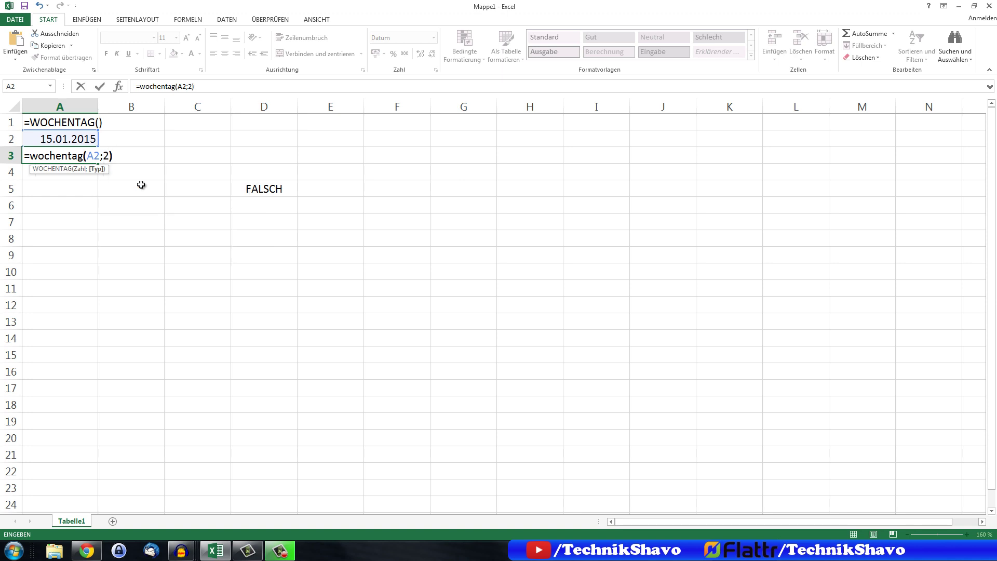
pyautogui.press('Return')
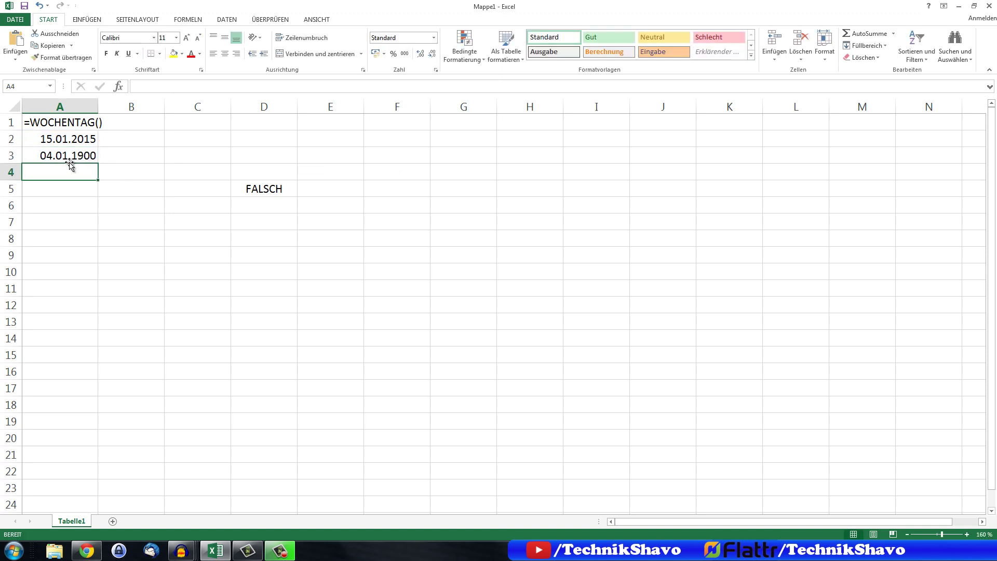
# Step: Format A3 as Standard so the weekday appears as 4, then delete the test formula
pyautogui.click(70, 156)
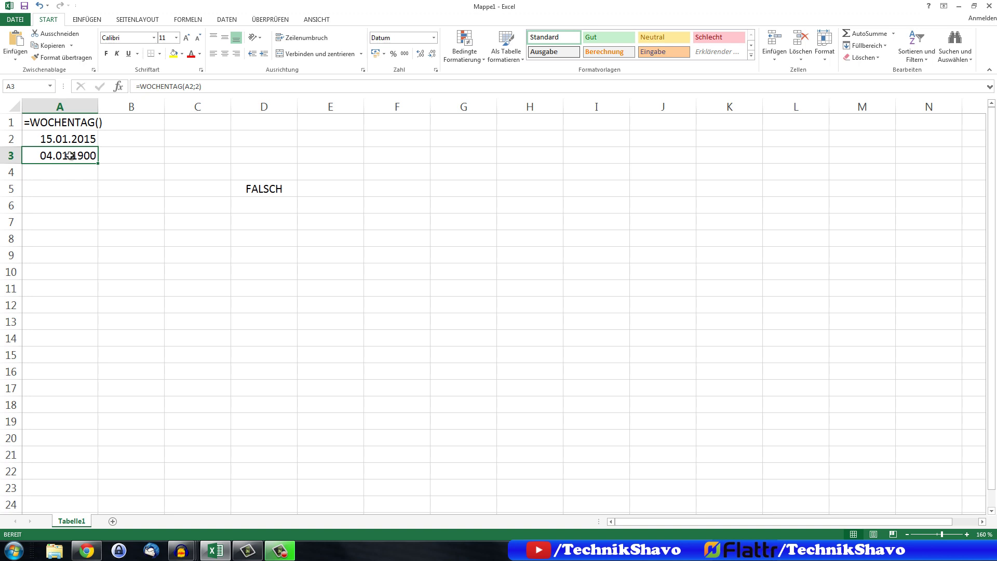
pyautogui.click(435, 40)
pyautogui.click(421, 56)
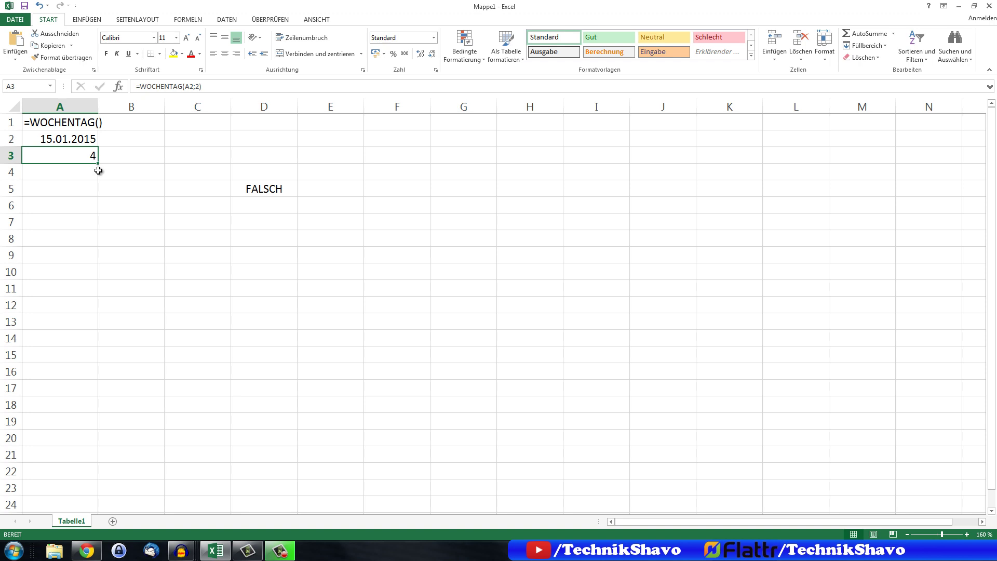
pyautogui.press('Delete')
# Step: Enter =WOCHENTAG(A2;2) in B5 to get 4, then check D5's WENN formula showing Donnerstag
pyautogui.click(119, 188)
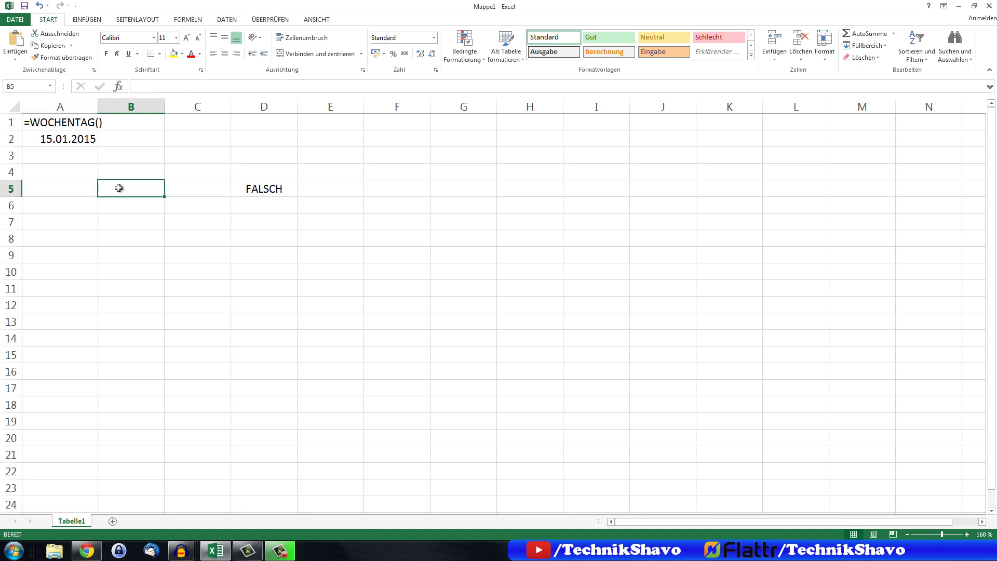
pyautogui.write('=')
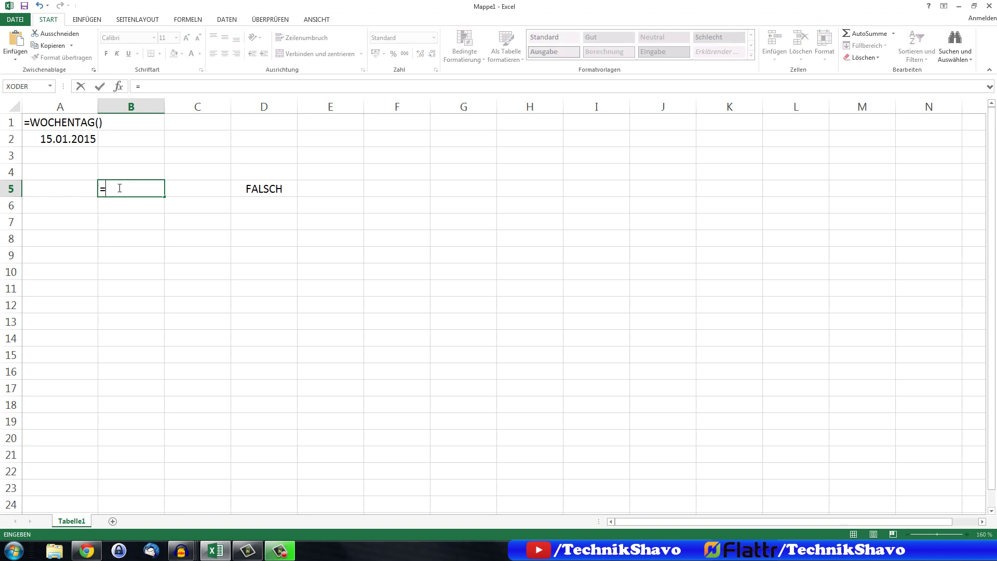
pyautogui.write('wochentag')
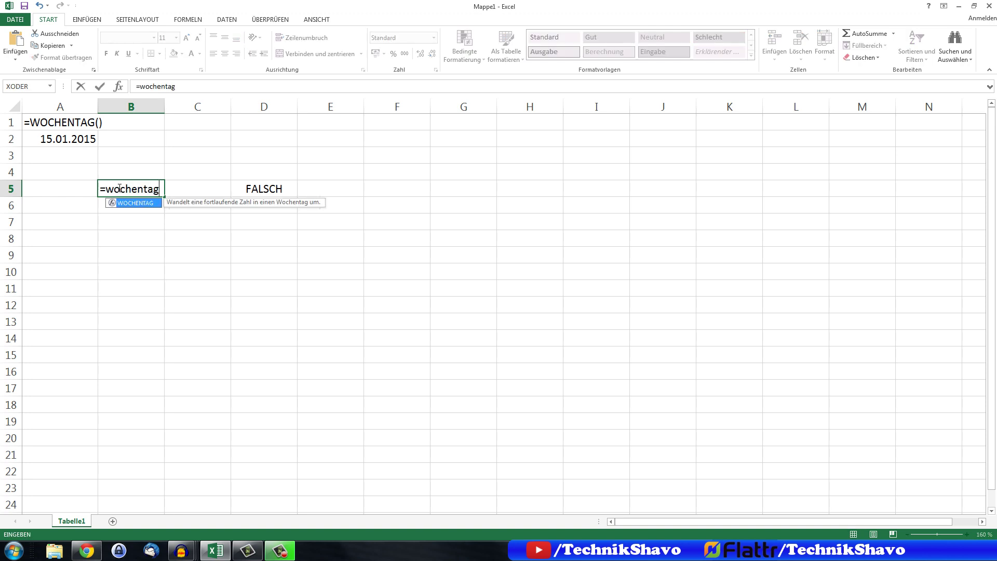
pyautogui.write('(')
pyautogui.click(82, 139)
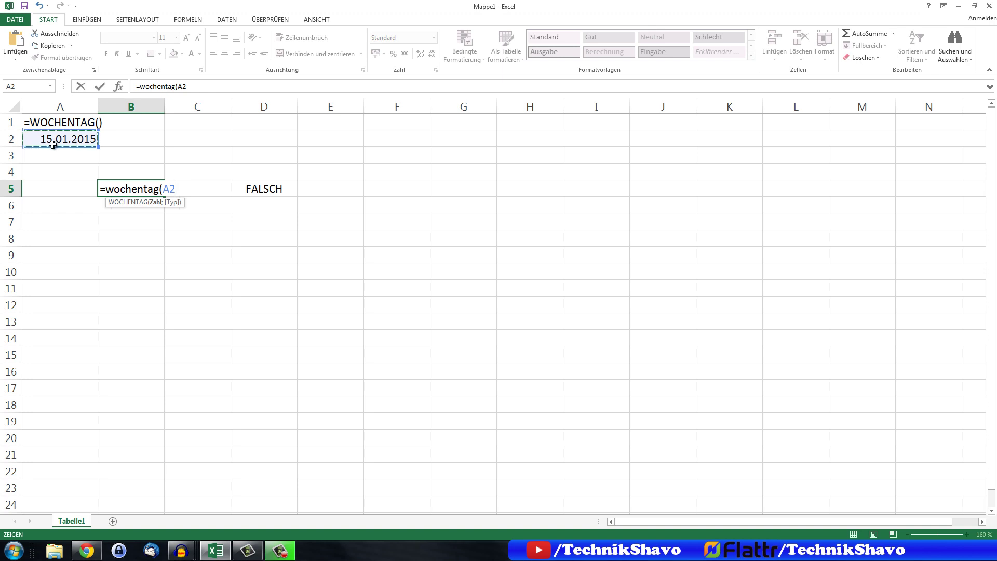
pyautogui.write(';2')
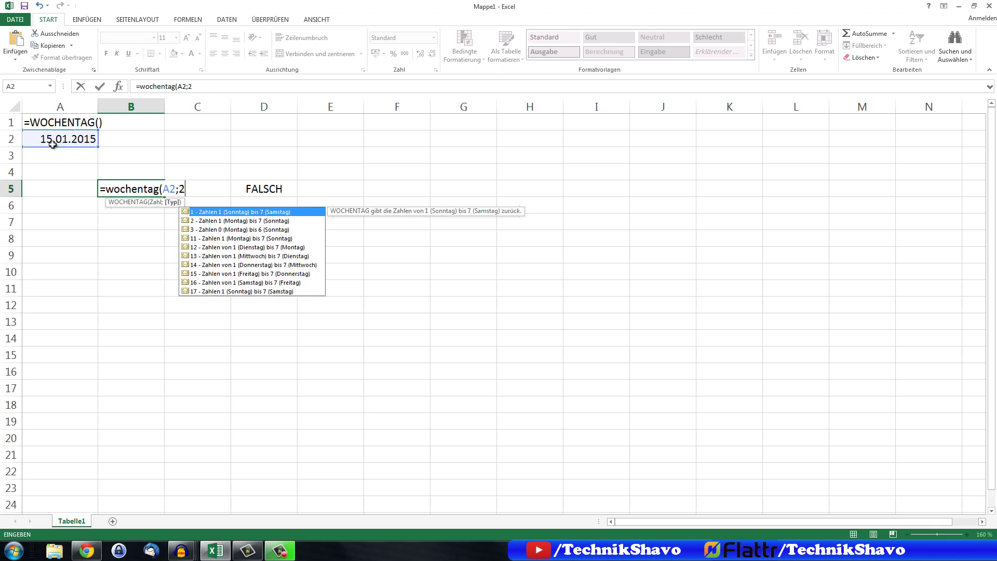
pyautogui.write(')')
pyautogui.press('Return')
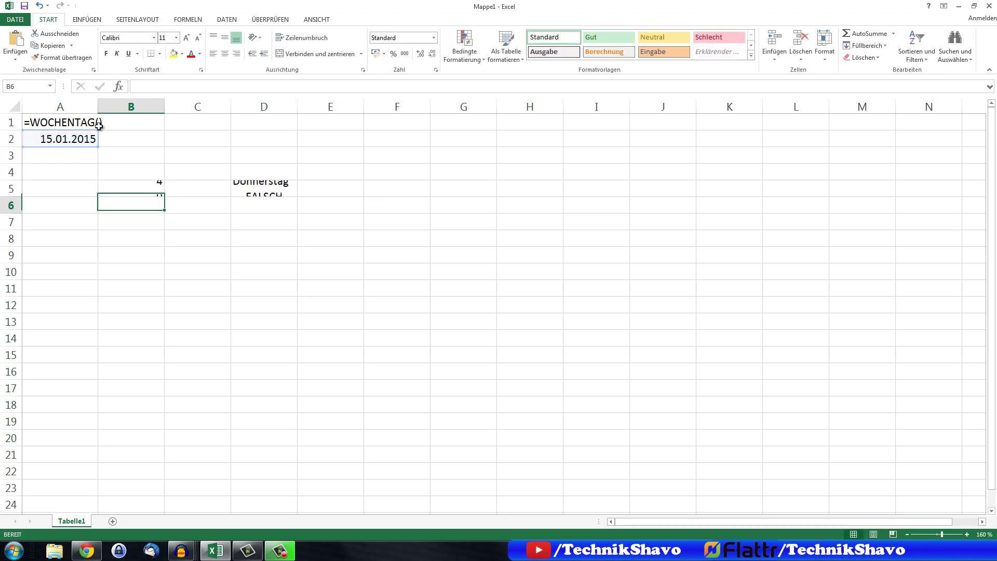
pyautogui.click(262, 191)
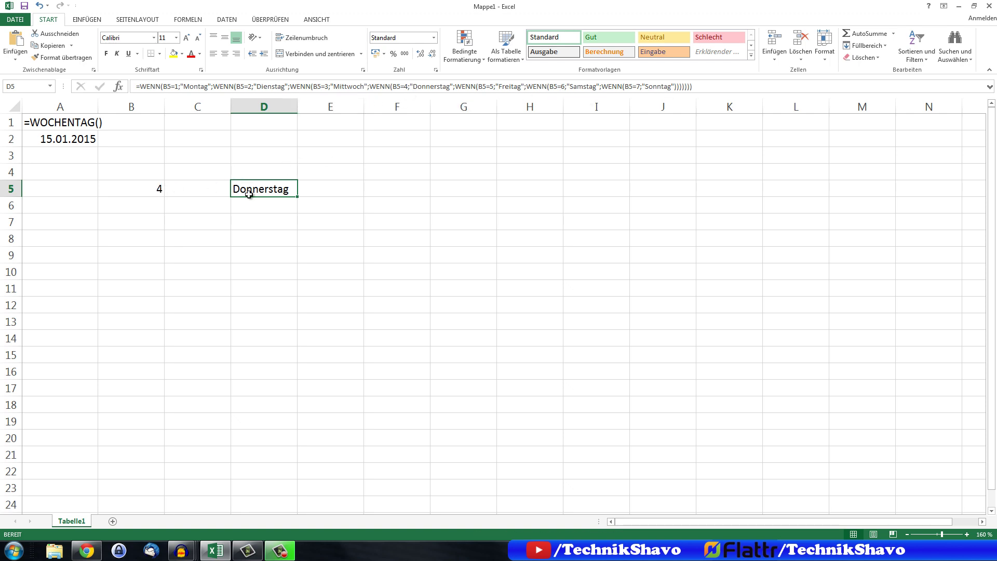
pyautogui.click(152, 190)
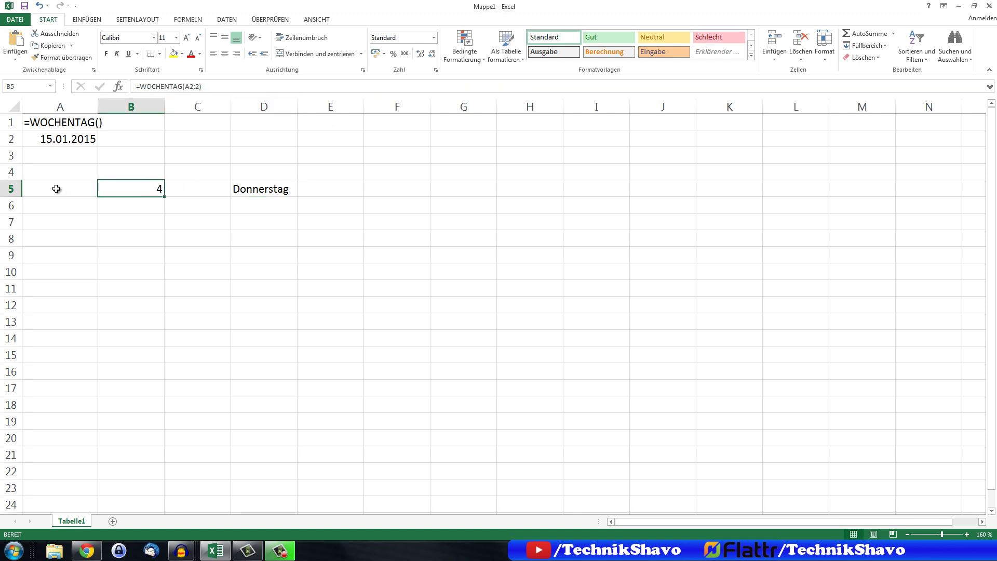
pyautogui.write('10')
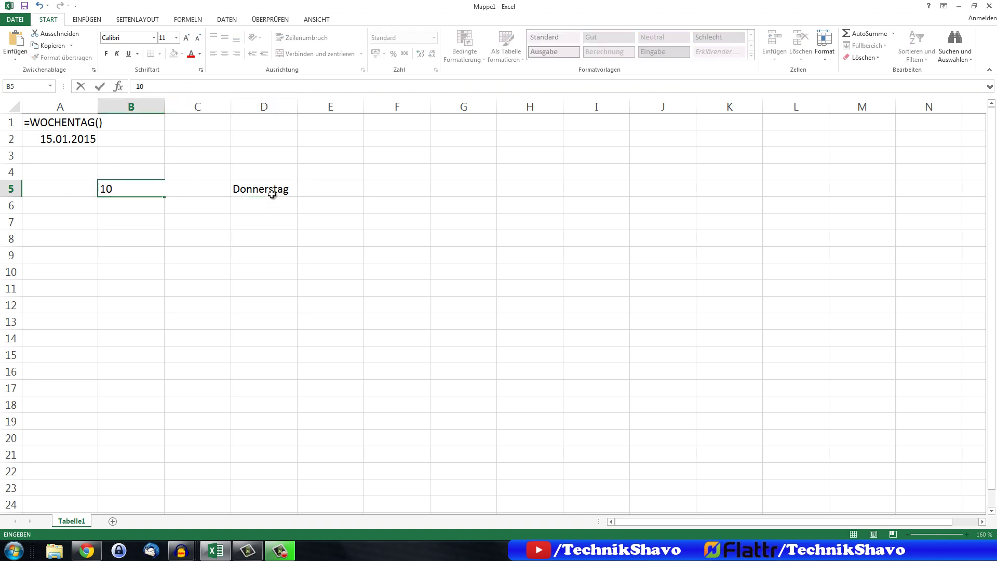
pyautogui.press('Return')
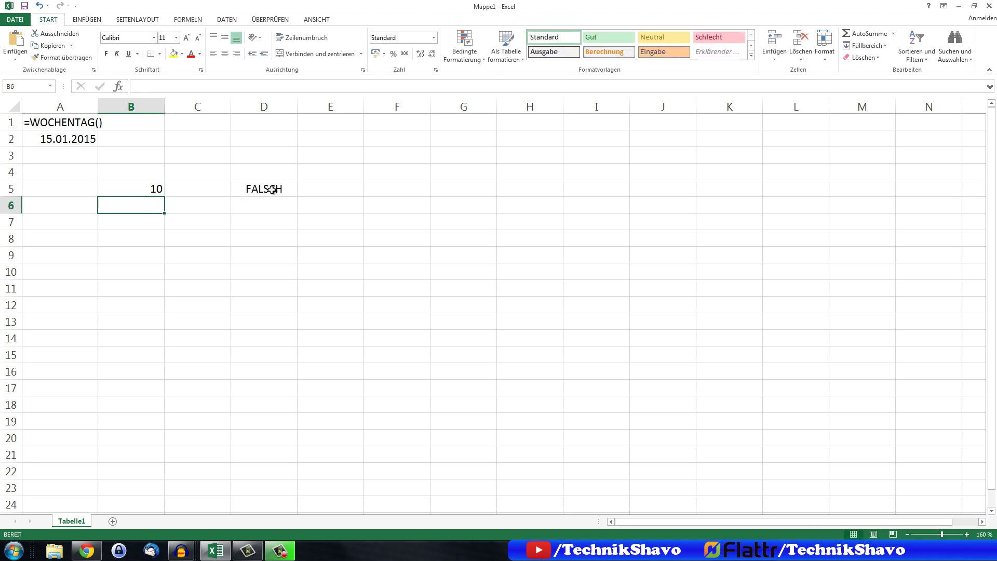
pyautogui.click(270, 189)
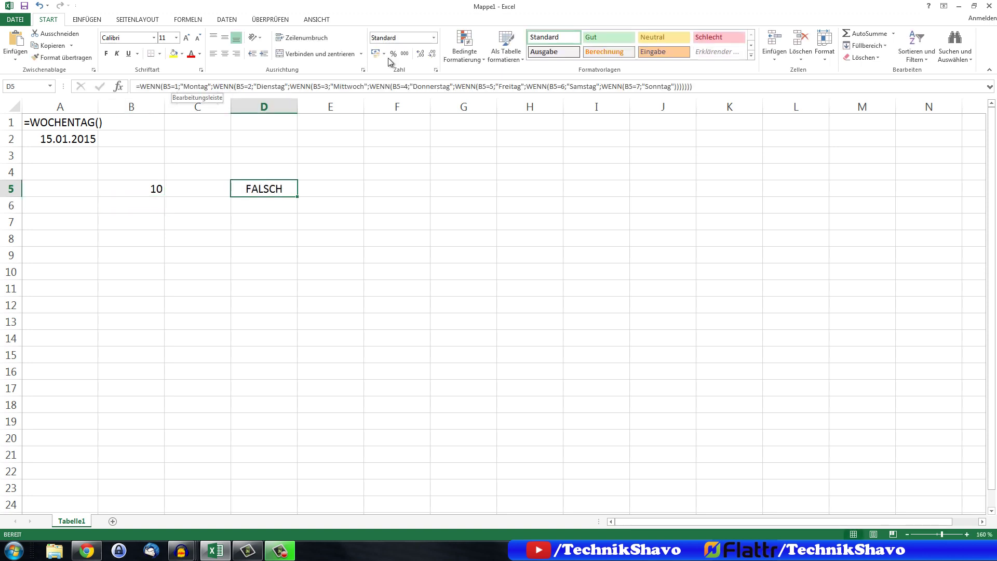
pyautogui.click(116, 189)
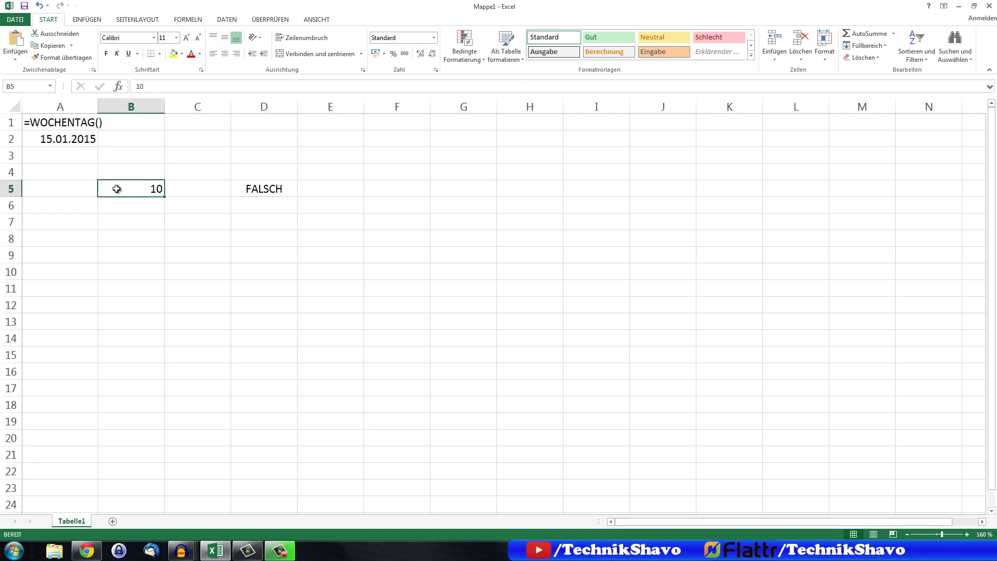
pyautogui.hotkey('ctrl', 'z')
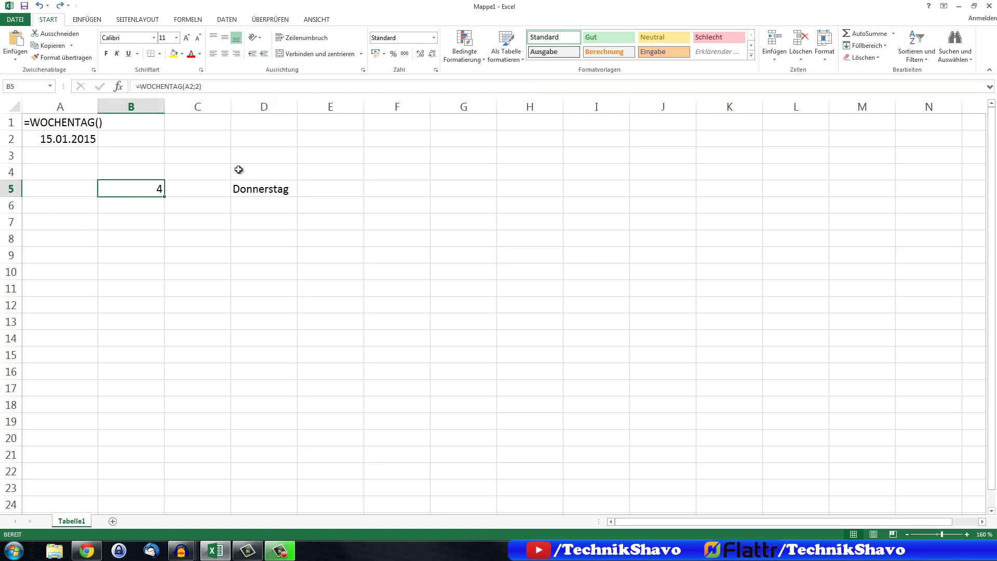
pyautogui.click(255, 191)
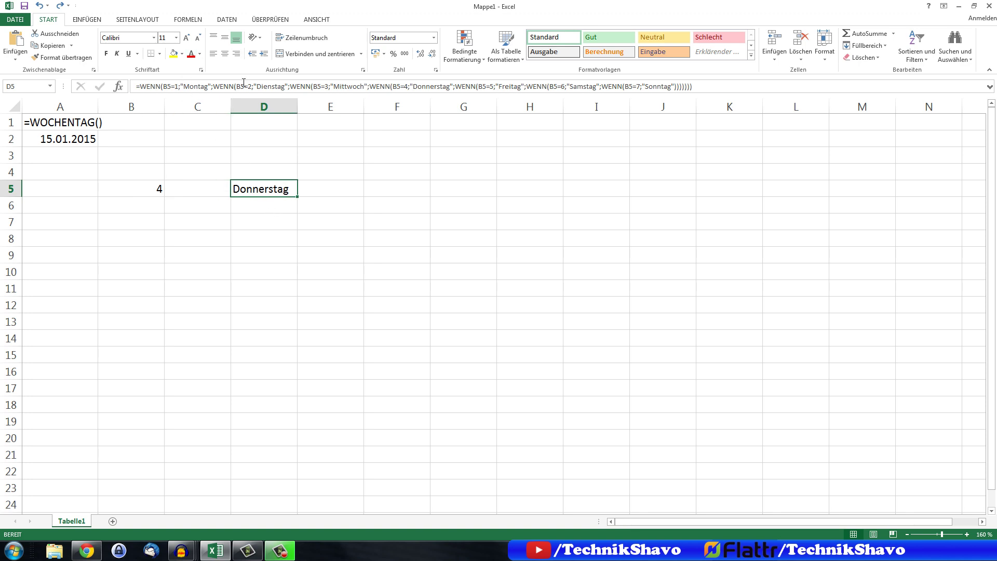